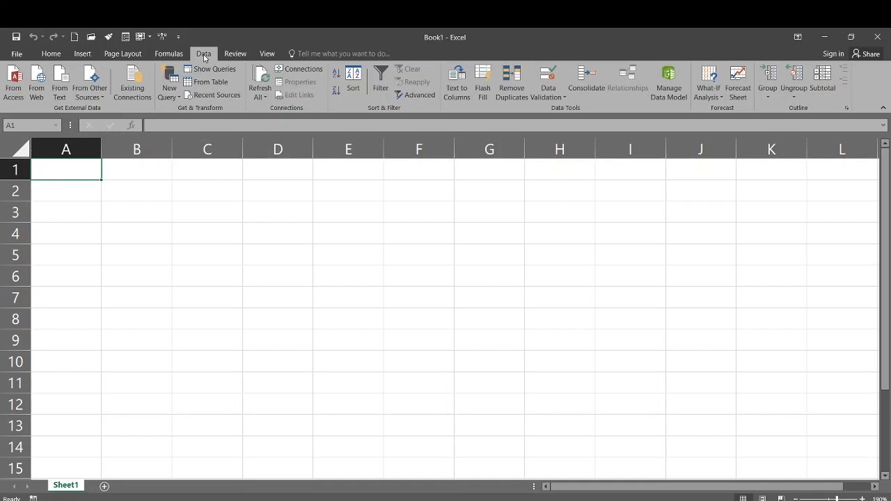
# Start importing the text file 09 NA-EST2012-01 from the lesson 9 folder
pyautogui.click(60, 91)
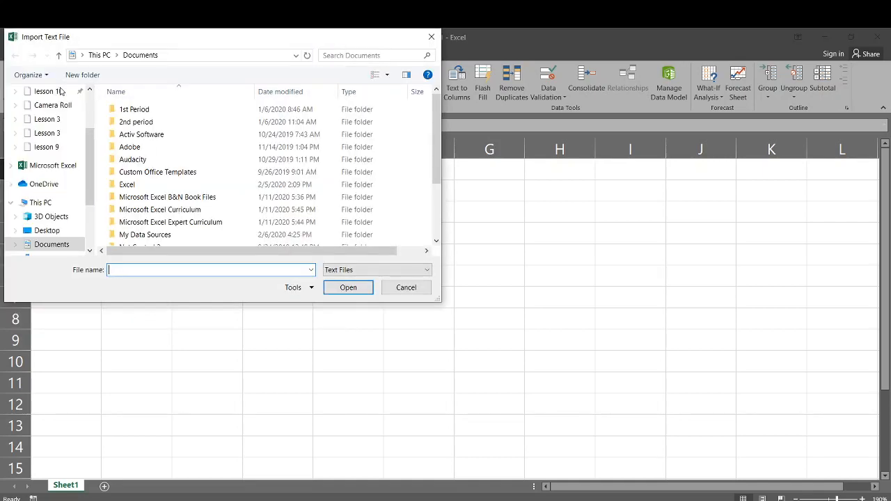
pyautogui.click(47, 147)
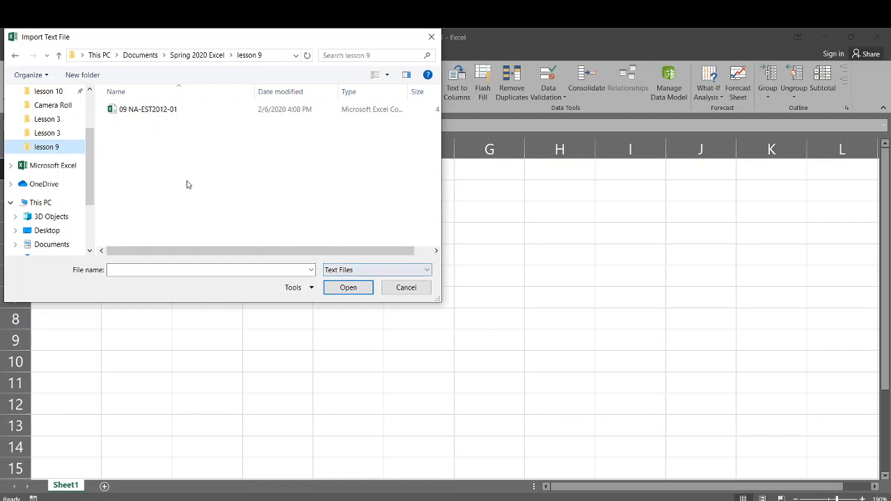
pyautogui.click(169, 113)
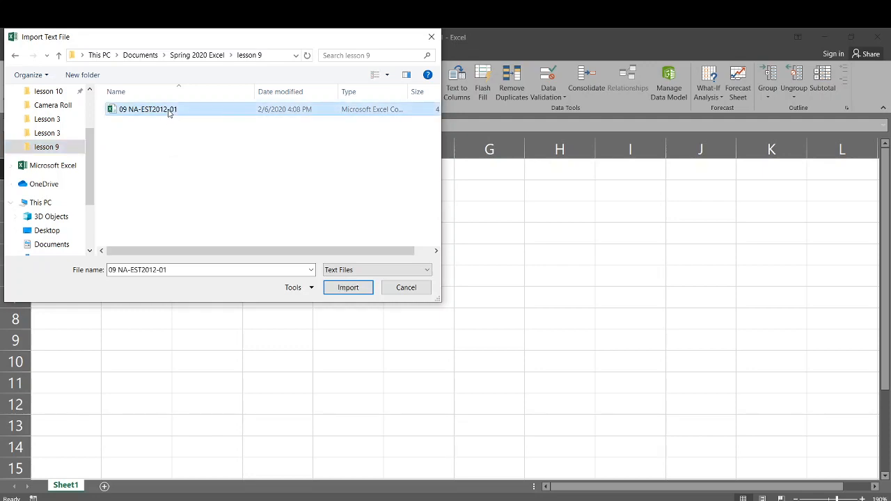
pyautogui.click(338, 286)
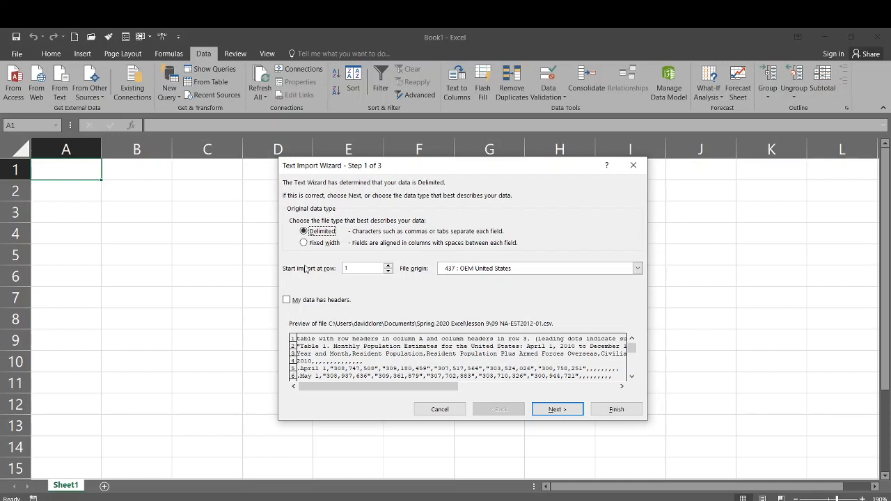
# Mark the delimited data as having headers, start the import at the Year and Month header row, and continue to the delimiter settings
pyautogui.click(286, 300)
pyautogui.click(632, 377)
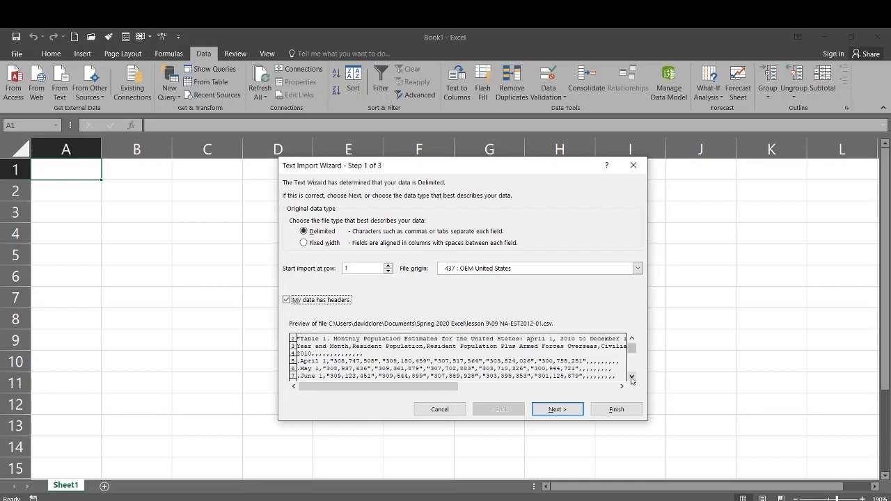
pyautogui.click(631, 376)
pyautogui.click(631, 377)
pyautogui.click(632, 377)
pyautogui.click(631, 377)
pyautogui.click(631, 377)
pyautogui.click(631, 376)
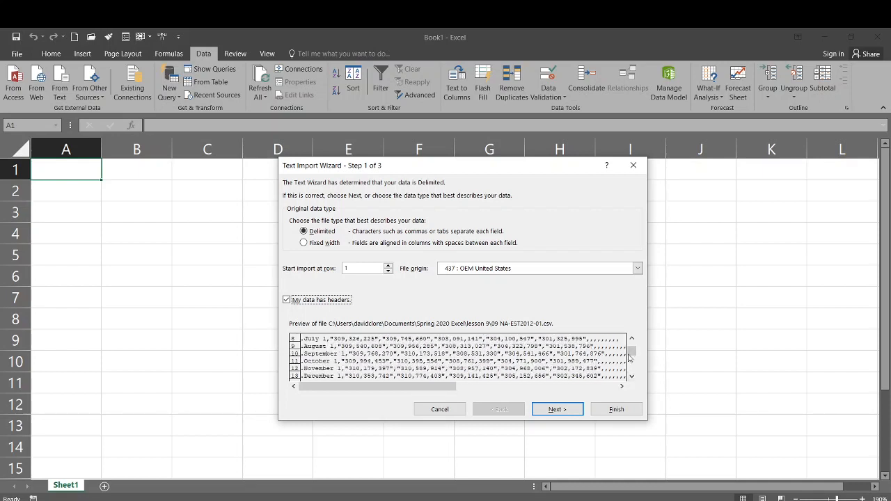
pyautogui.moveTo(630, 357); pyautogui.dragTo(631, 340)
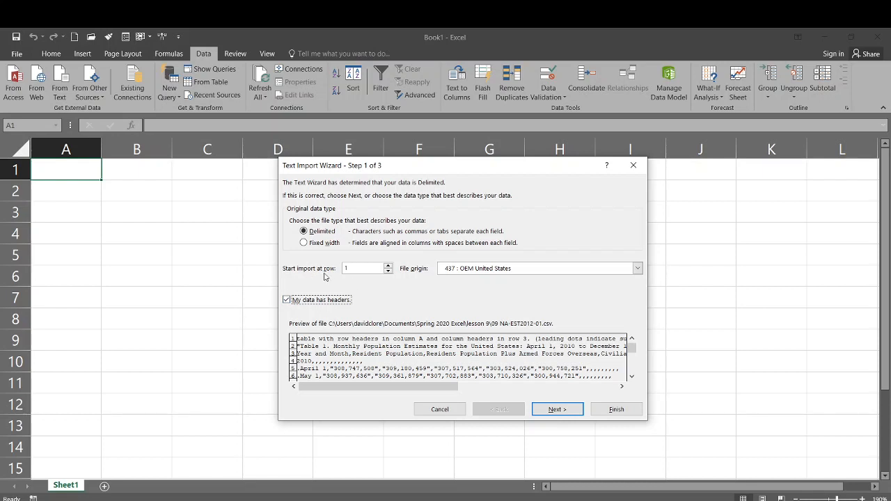
pyautogui.click(387, 265)
pyautogui.click(563, 412)
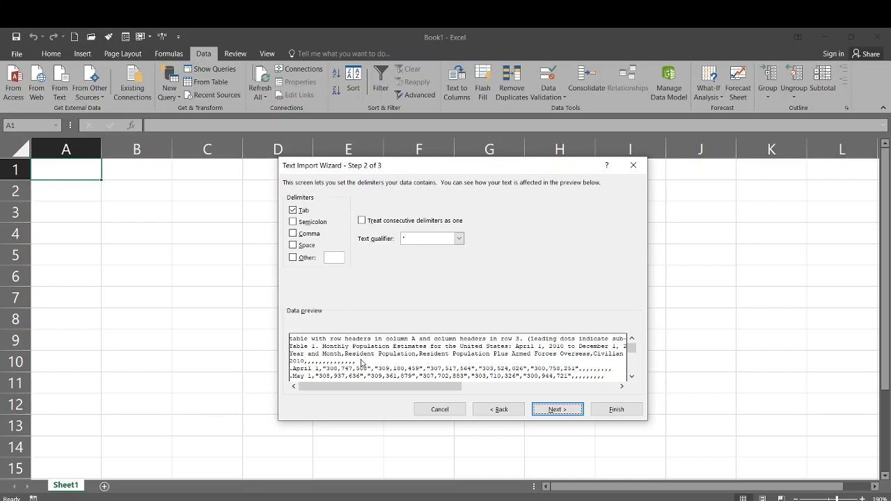
# Split the imported text by comma instead of tab and continue to the column data formats
pyautogui.click(631, 377)
pyautogui.click(631, 376)
pyautogui.click(632, 377)
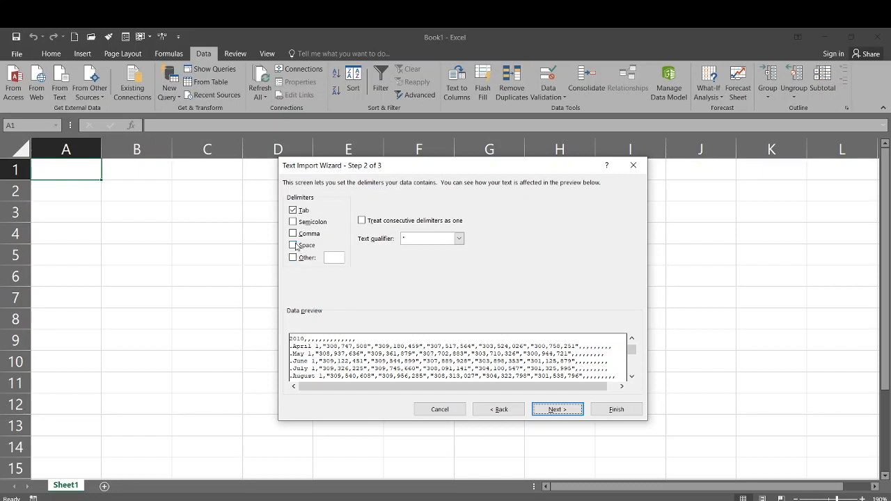
pyautogui.click(293, 210)
pyautogui.click(293, 234)
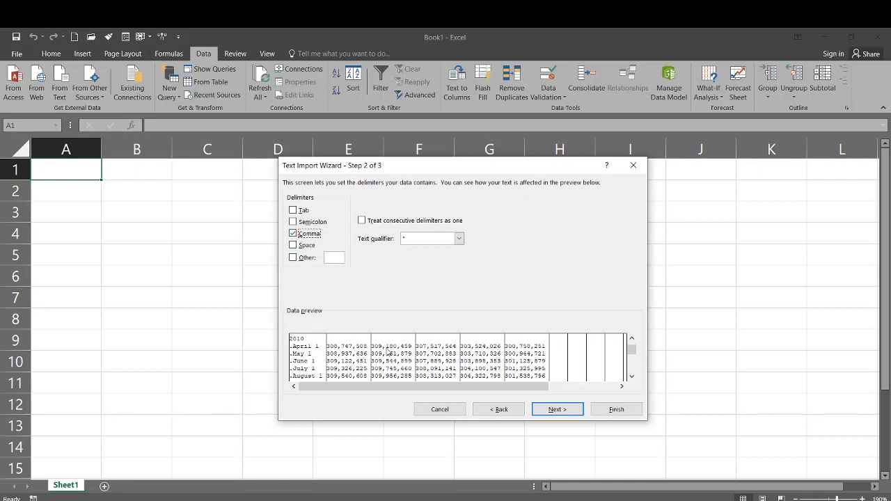
pyautogui.click(300, 234)
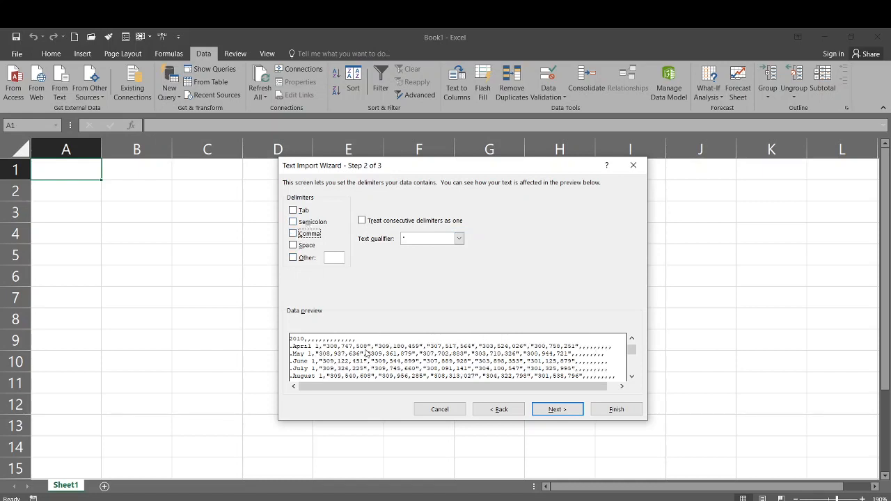
pyautogui.click(307, 235)
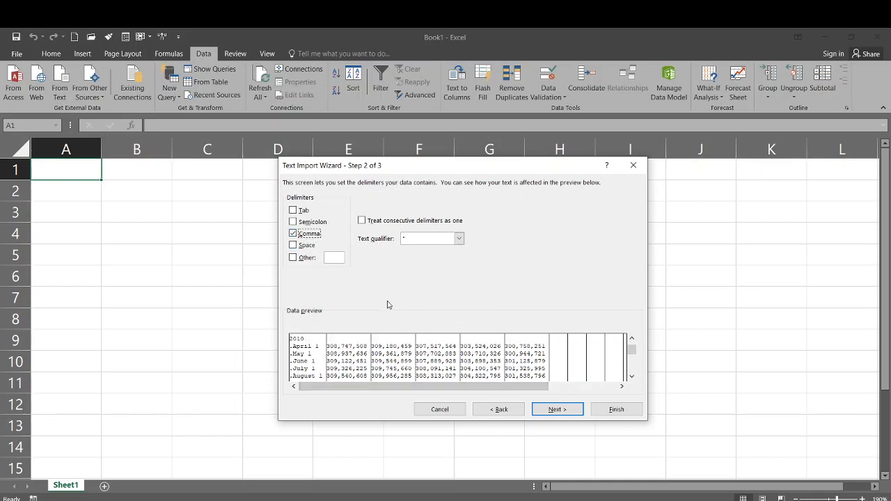
pyautogui.click(557, 410)
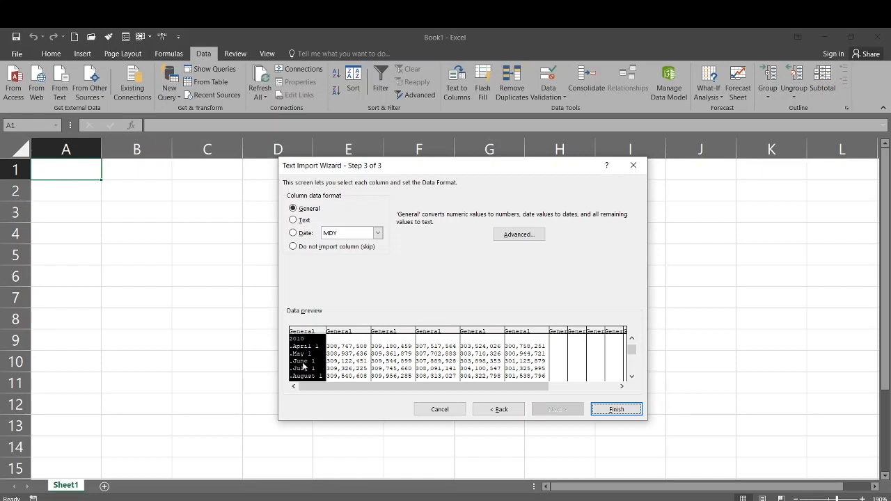
# Set the first column's data format to Date MDY and import the data into the existing worksheet at cell A1
pyautogui.click(293, 233)
pyautogui.click(338, 336)
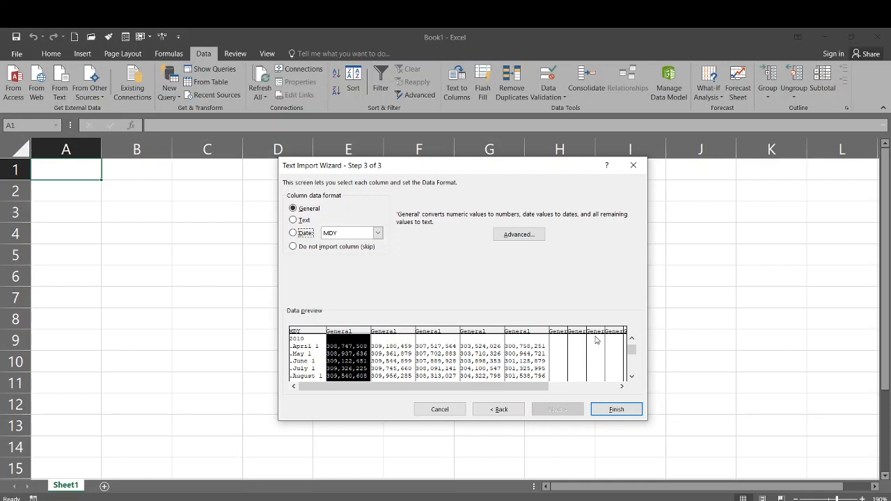
pyautogui.click(300, 334)
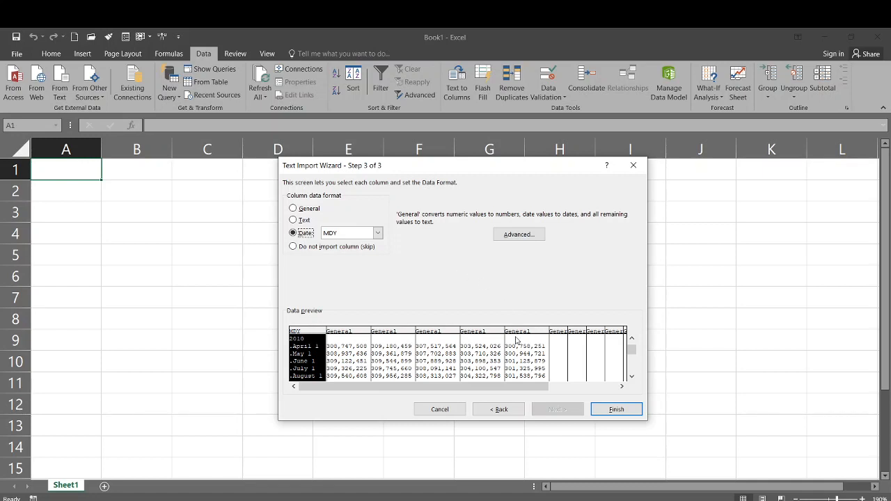
pyautogui.click(602, 410)
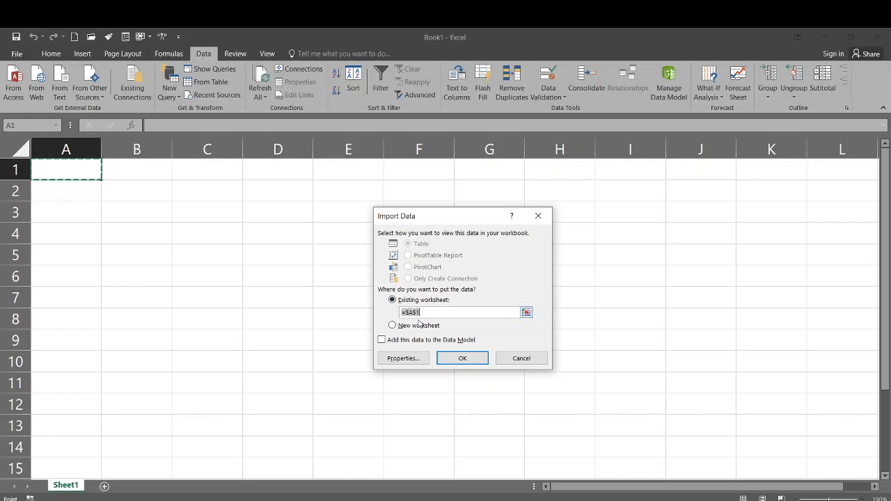
pyautogui.click(468, 358)
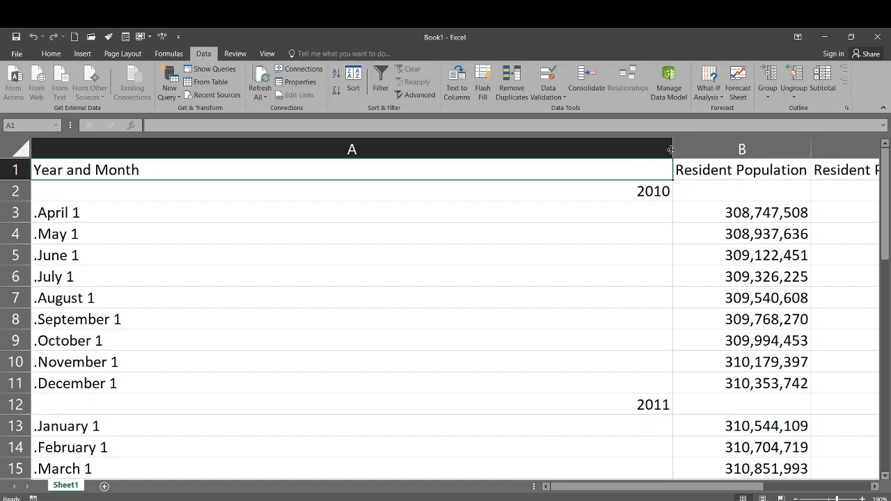
# Narrow column A to about the width of its Year and Month heading
pyautogui.moveTo(671, 148); pyautogui.dragTo(161, 133)
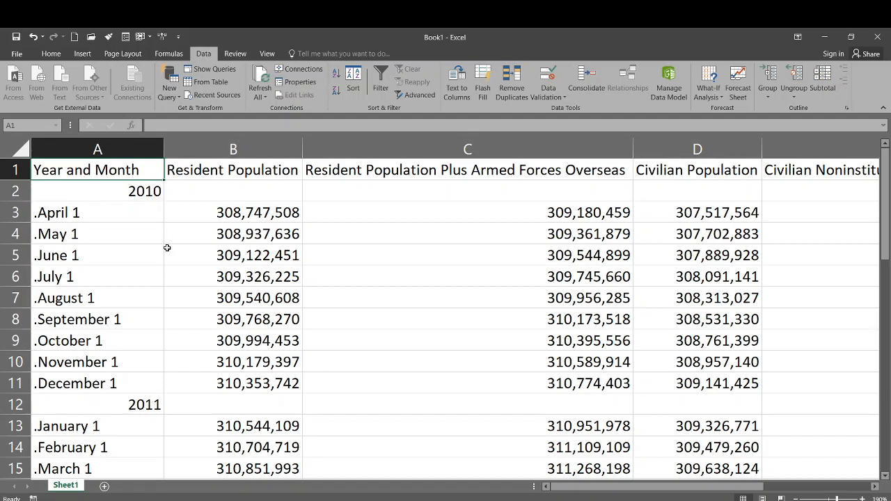
pyautogui.scroll(-2, 133, 251)
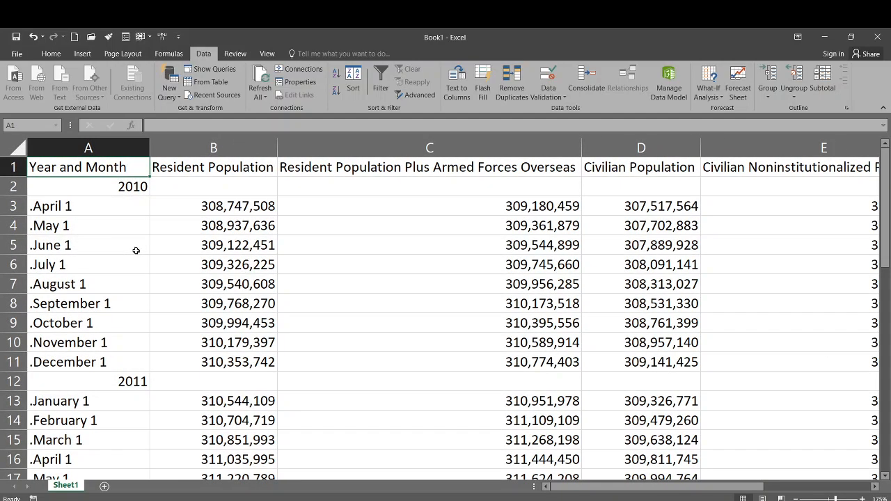
pyautogui.scroll(-4, 136, 251)
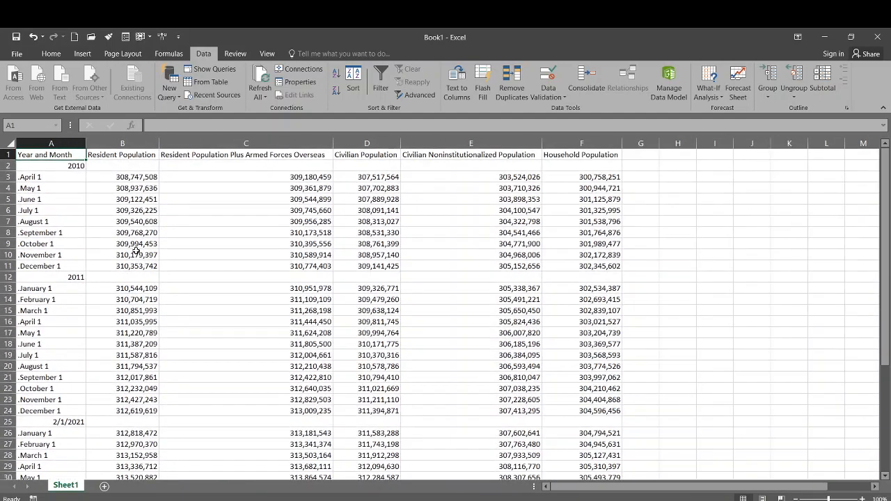
pyautogui.scroll(-1, 136, 251)
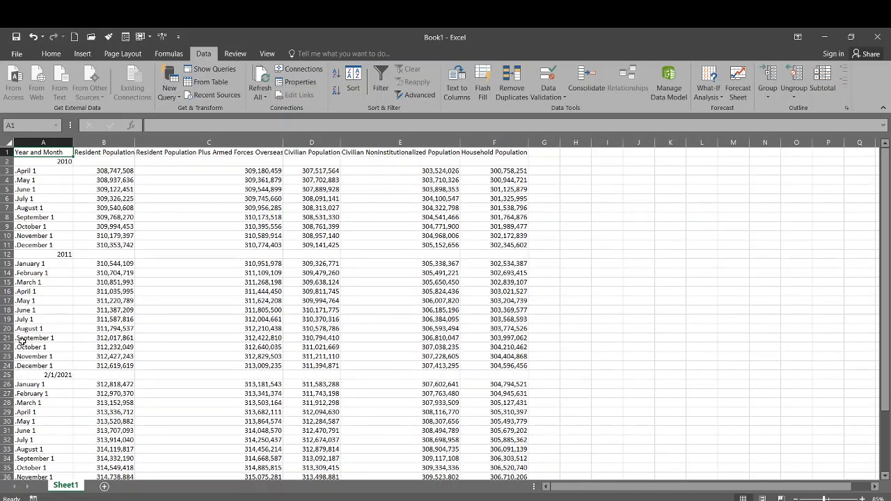
# Delete the three year-only sheet rows 2, 12 and 25 from the imported table
pyautogui.click(10, 161)
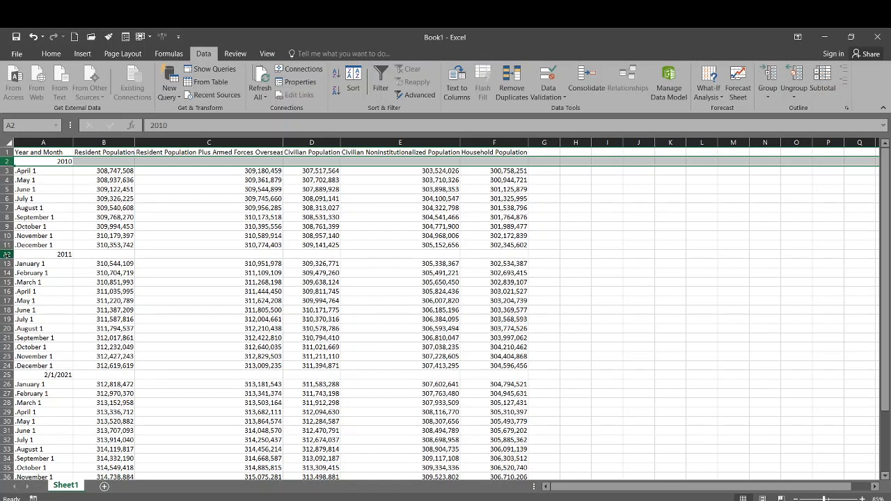
pyautogui.keyDown('ctrl'); pyautogui.click(6, 254); pyautogui.keyUp('ctrl')
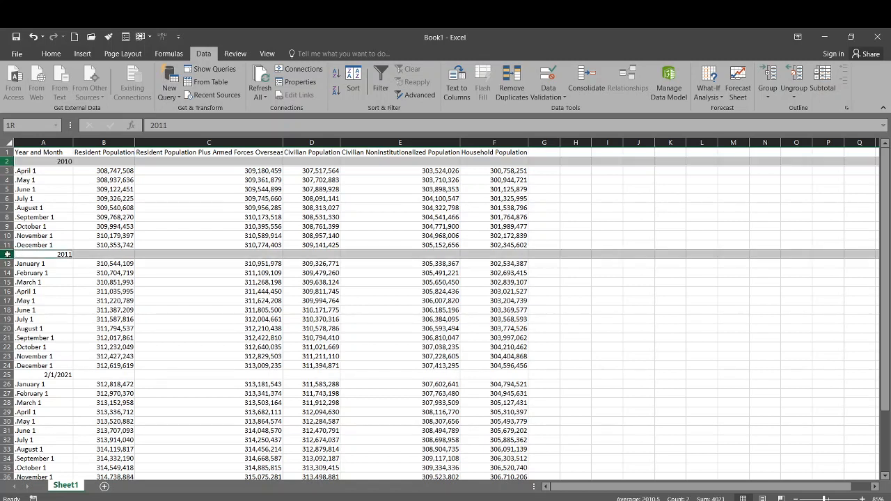
pyautogui.click(5, 372)
pyautogui.keyDown('ctrl'); pyautogui.click(5, 374); pyautogui.keyUp('ctrl')
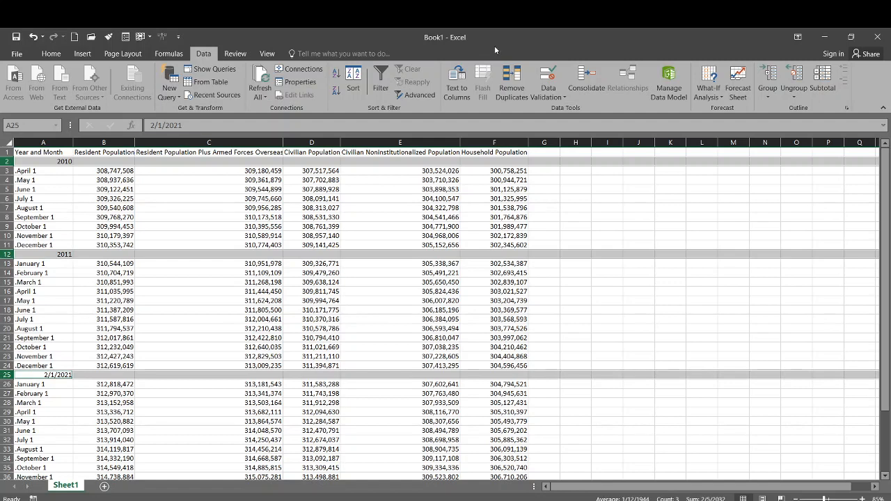
pyautogui.click(51, 54)
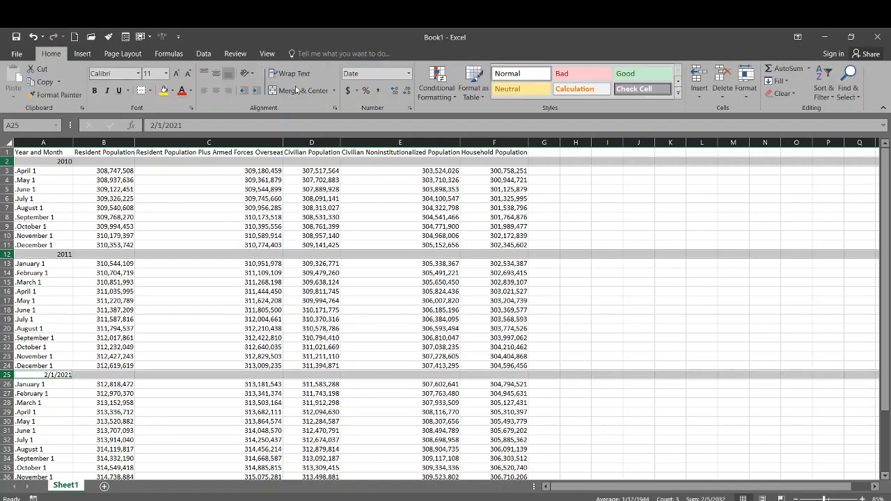
pyautogui.click(719, 93)
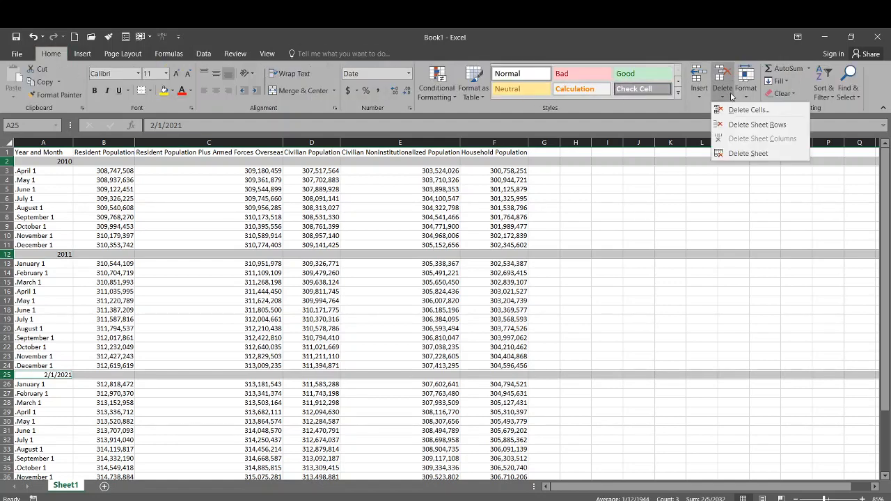
pyautogui.click(755, 124)
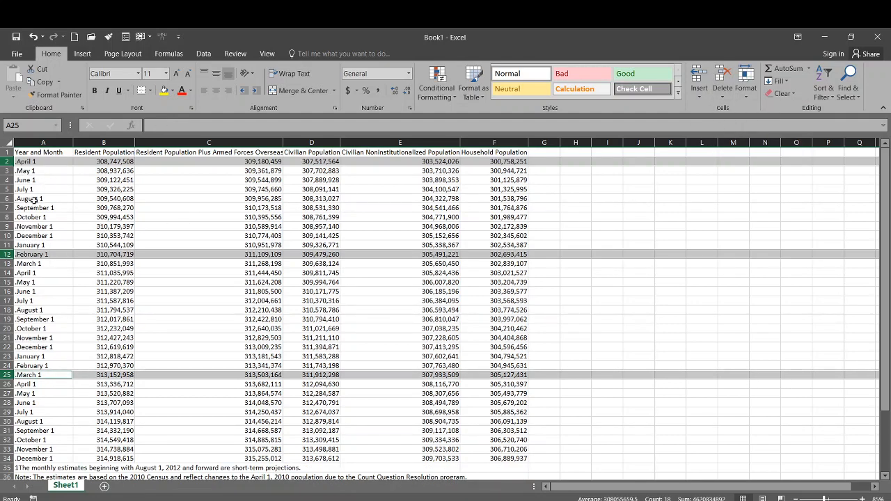
# Enter April 2010 in cell A2 and fill the monthly date series down column A to row 34
pyautogui.click(44, 243)
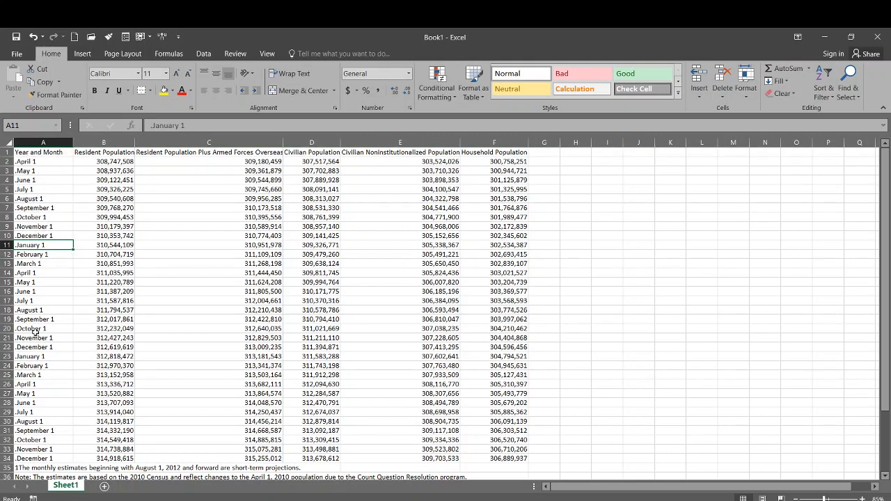
pyautogui.click(27, 162)
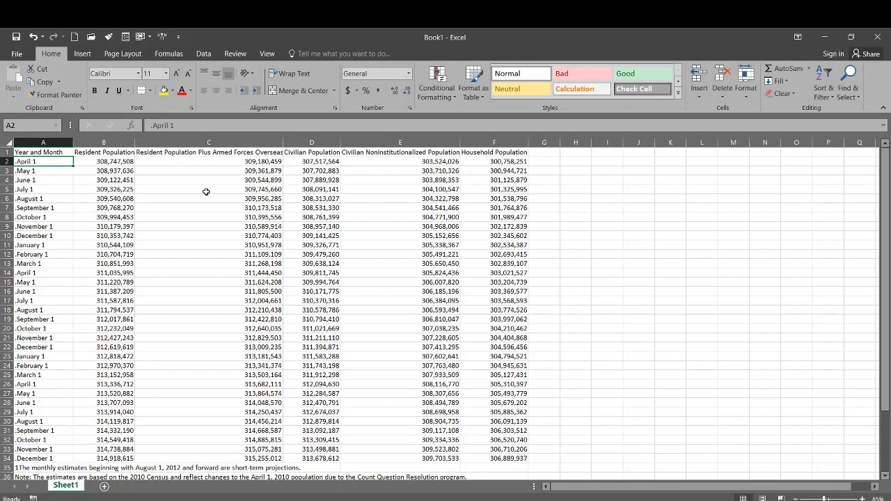
pyautogui.write('Apr')
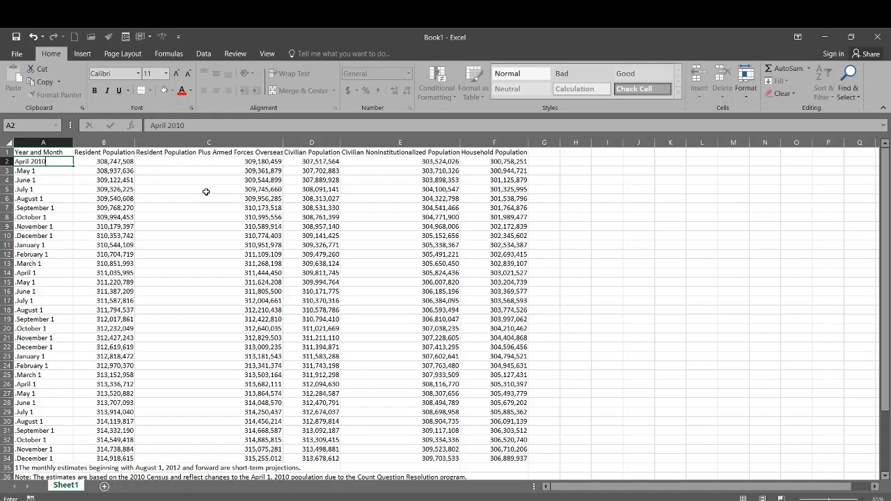
pyautogui.press('Return')
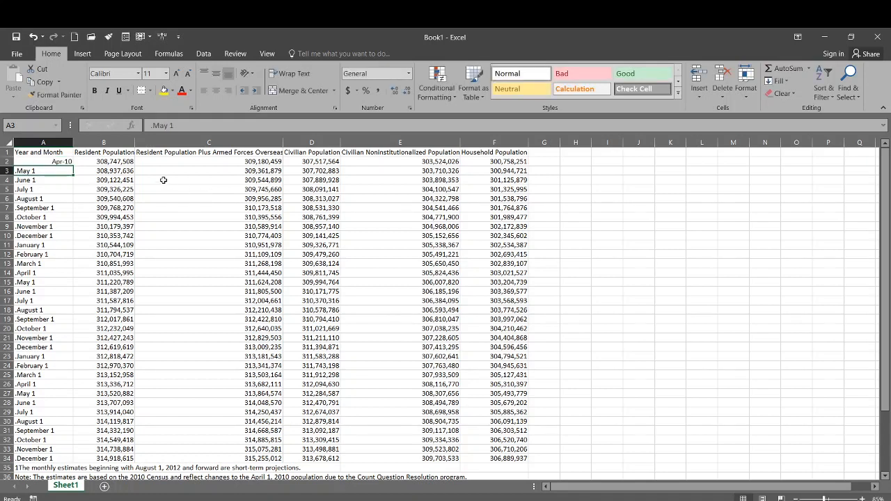
pyautogui.click(45, 159)
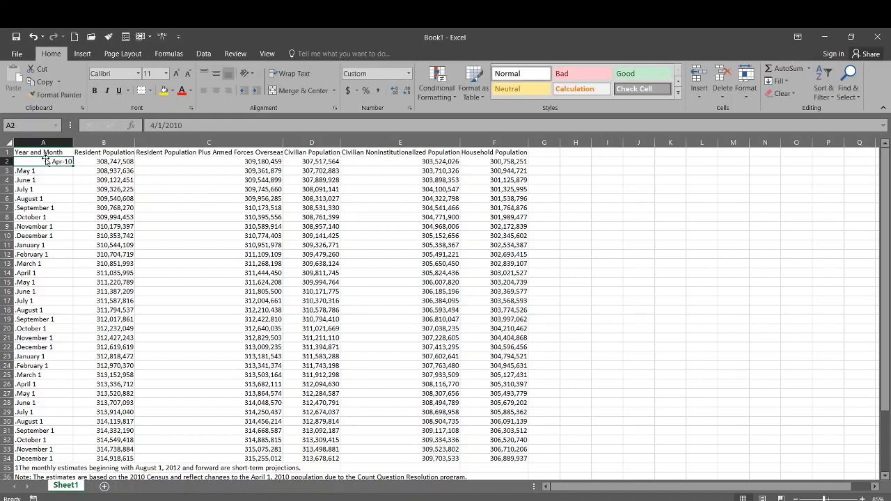
pyautogui.moveTo(71, 165); pyautogui.dragTo(50, 405)
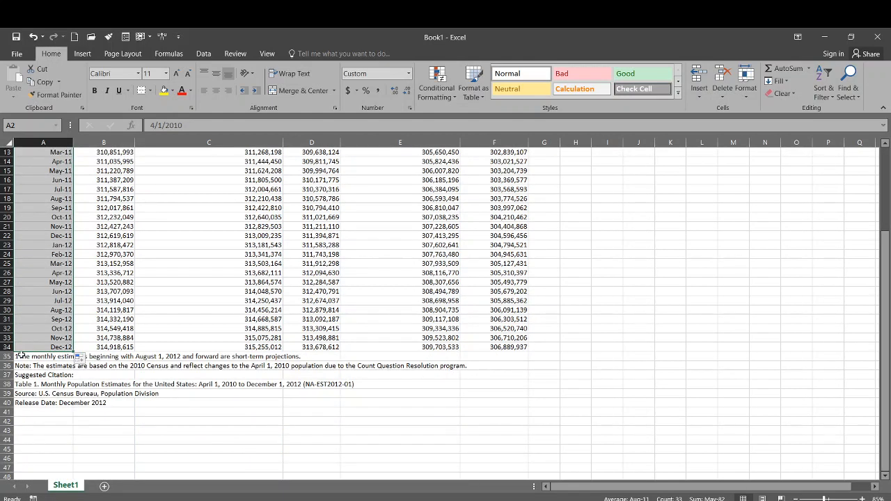
# Delete the footnote and source rows 35 to 40 below the population data
pyautogui.moveTo(6, 355); pyautogui.dragTo(6, 402)
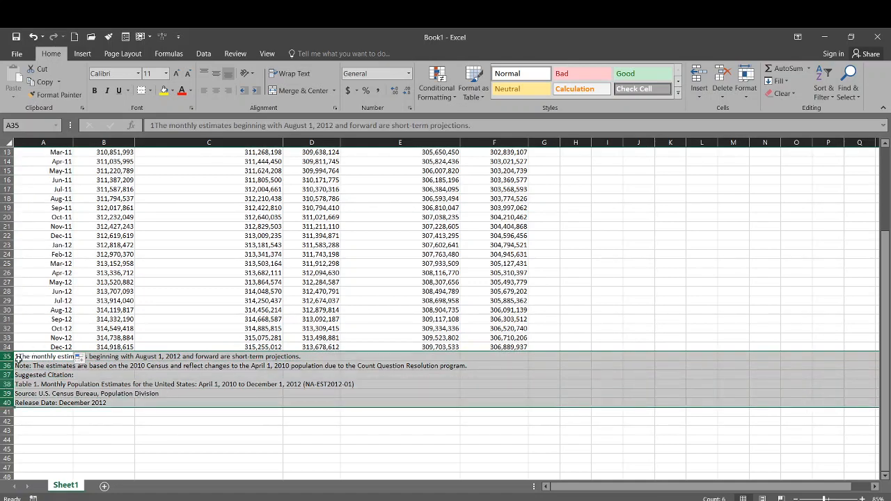
pyautogui.click(735, 97)
pyautogui.click(719, 97)
pyautogui.click(720, 125)
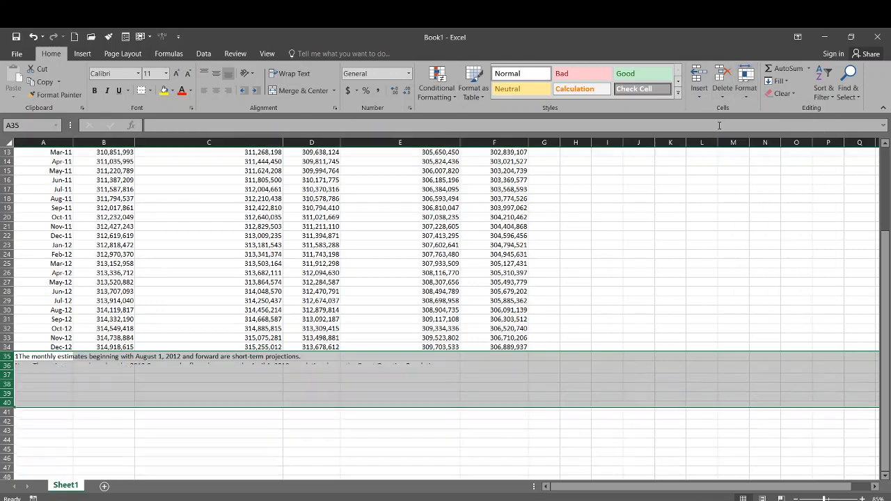
pyautogui.click(225, 366)
pyautogui.scroll(4, 226, 365)
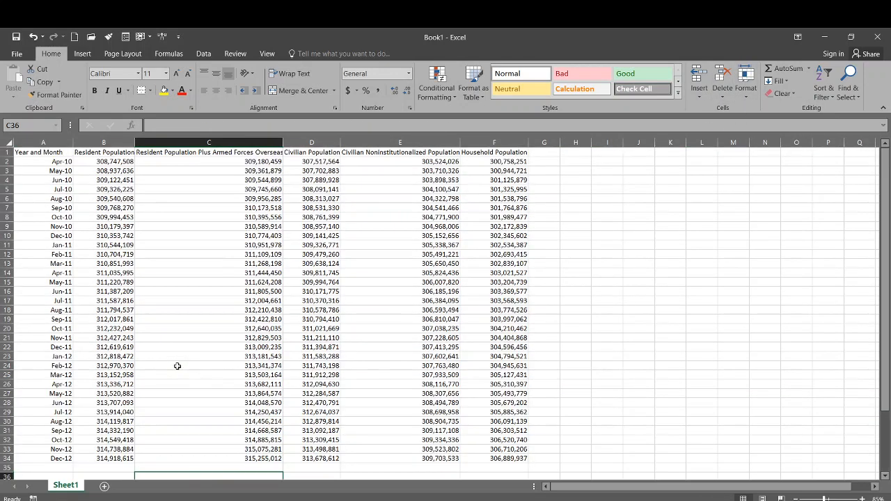